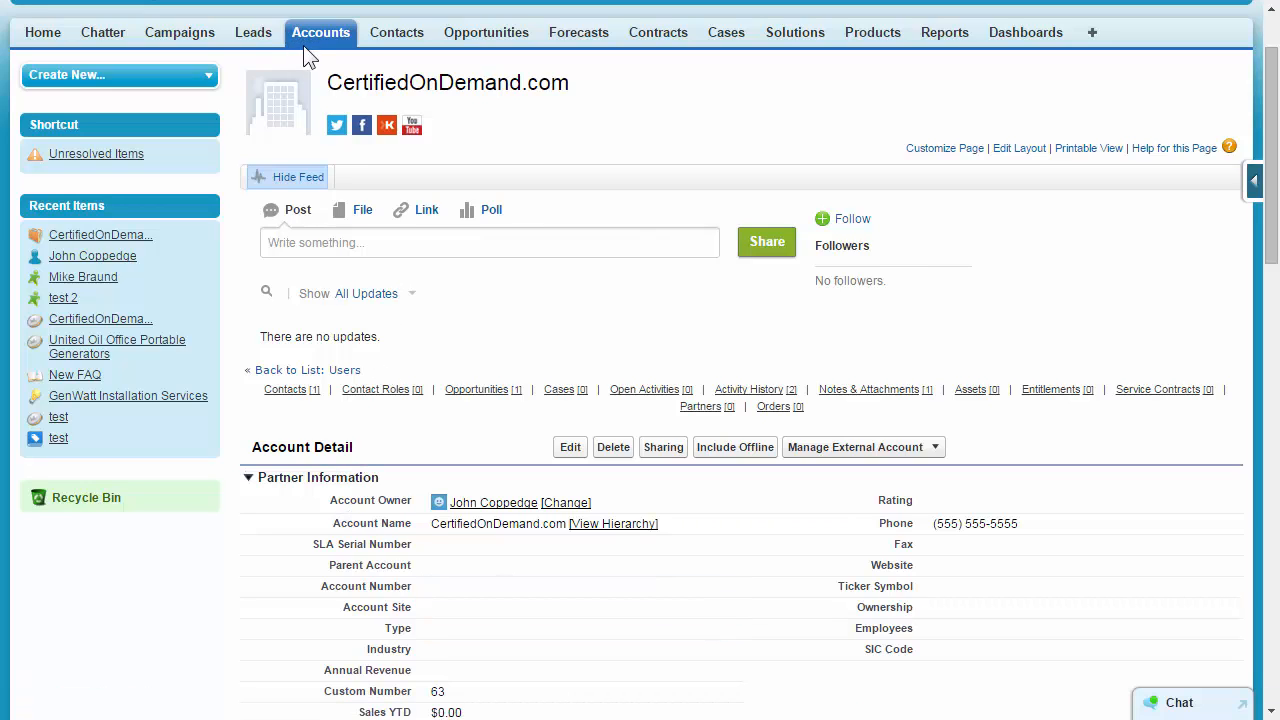
key(ctrl+2)
key(Escape)
key(ctrl+2)
mouse_move(1239, 150)
mouse_down()
mouse_move(1275, 218)
mouse_move(1222, 270)
mouse_up()
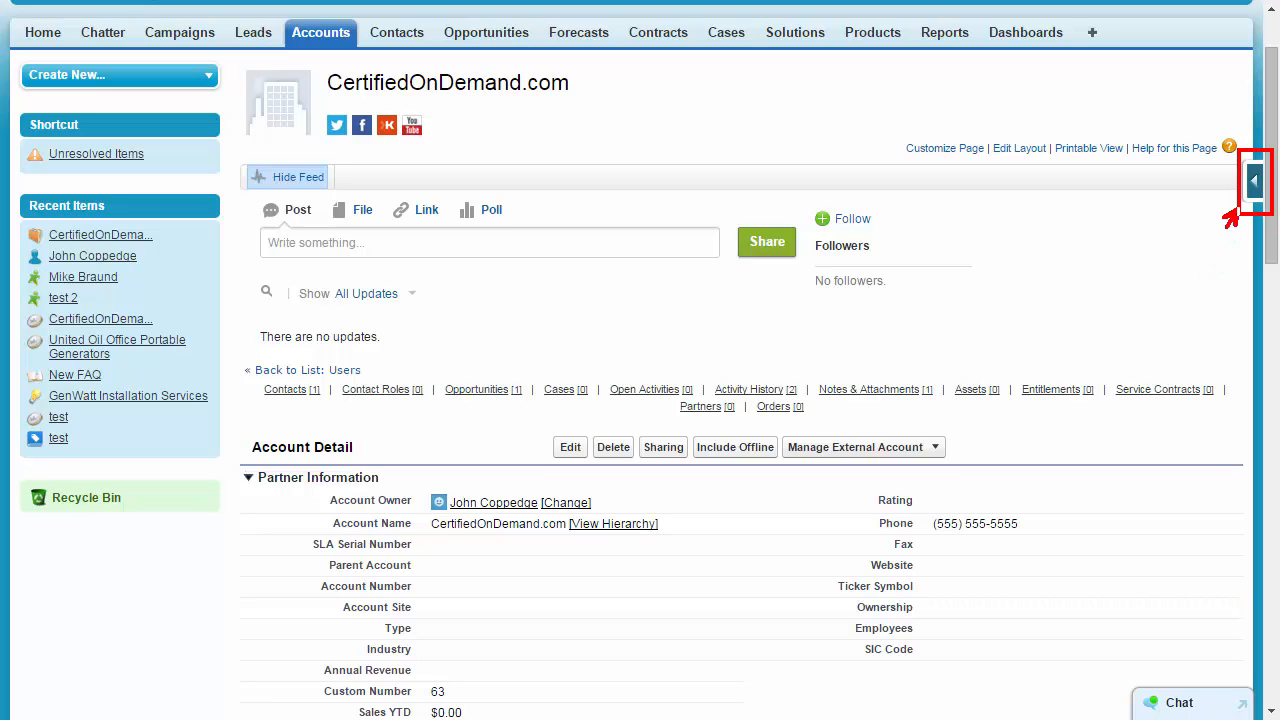
key(Escape)
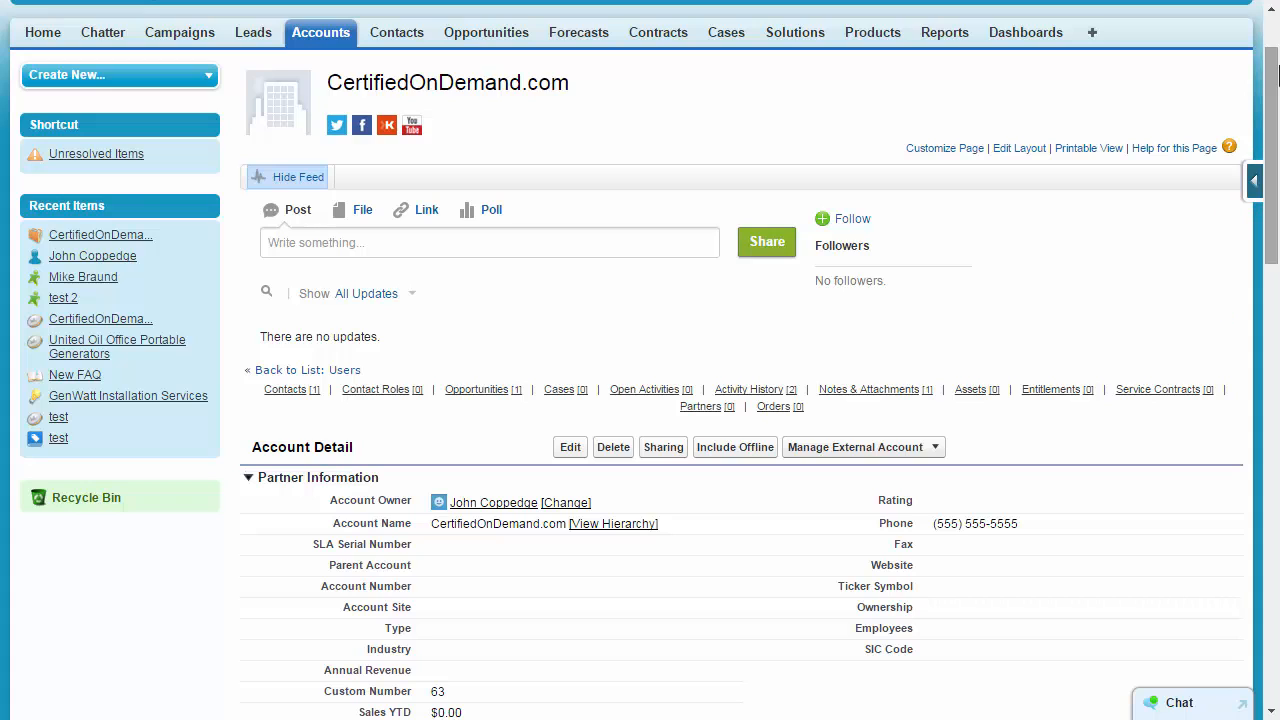
Open the Account object's field list from the account record's Force.com quick access menu and review the standard fields.
click(1253, 181)
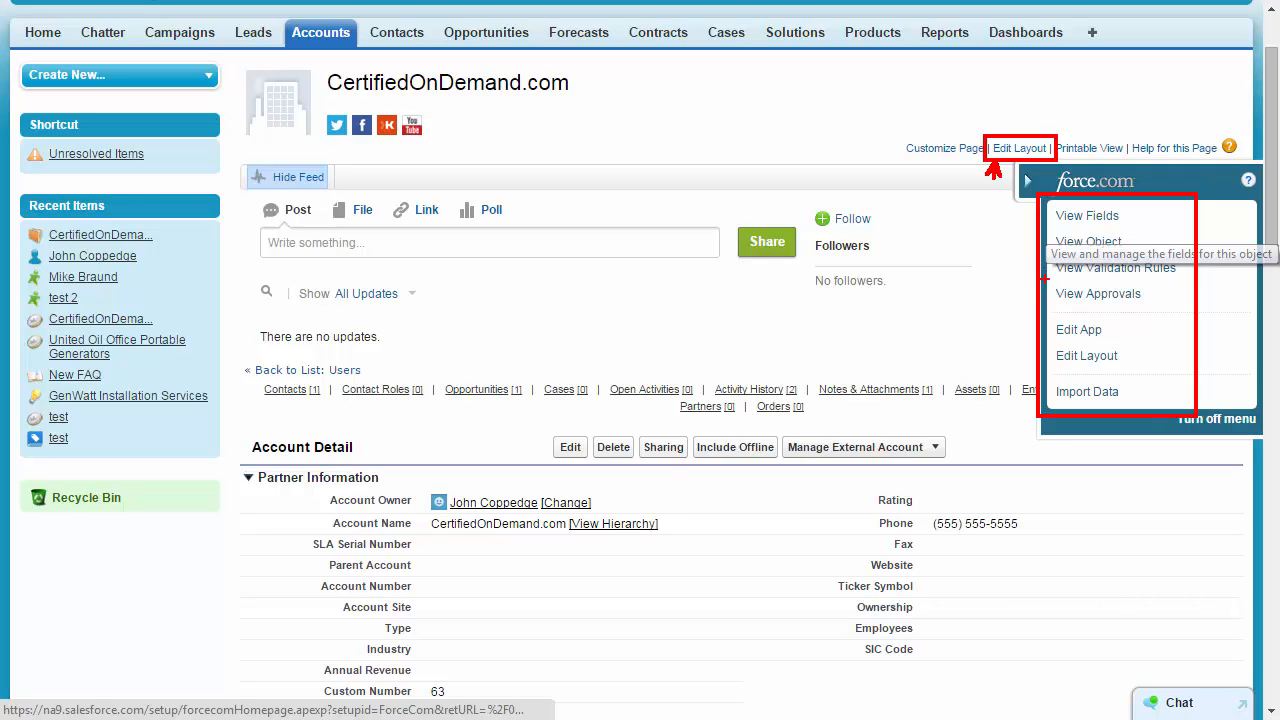
drag(1042, 270, 1005, 284)
key(Escape)
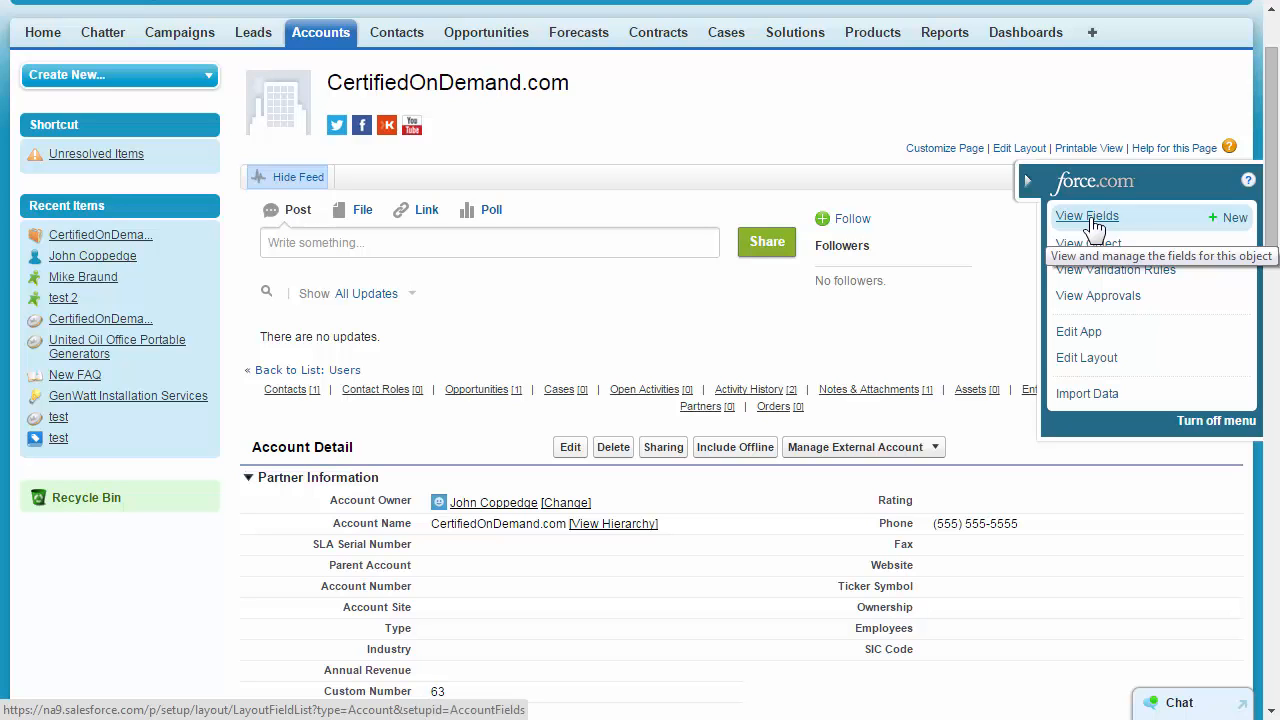
click(1090, 218)
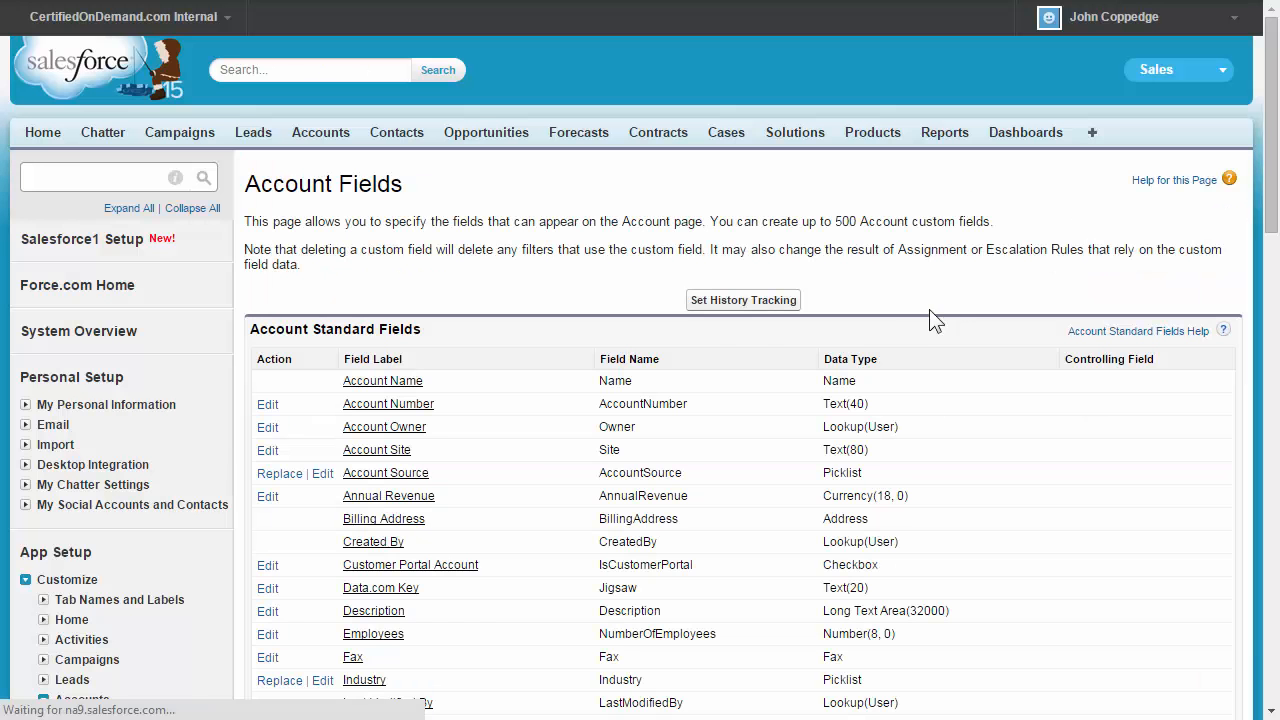
scroll(563, 294, down, 1)
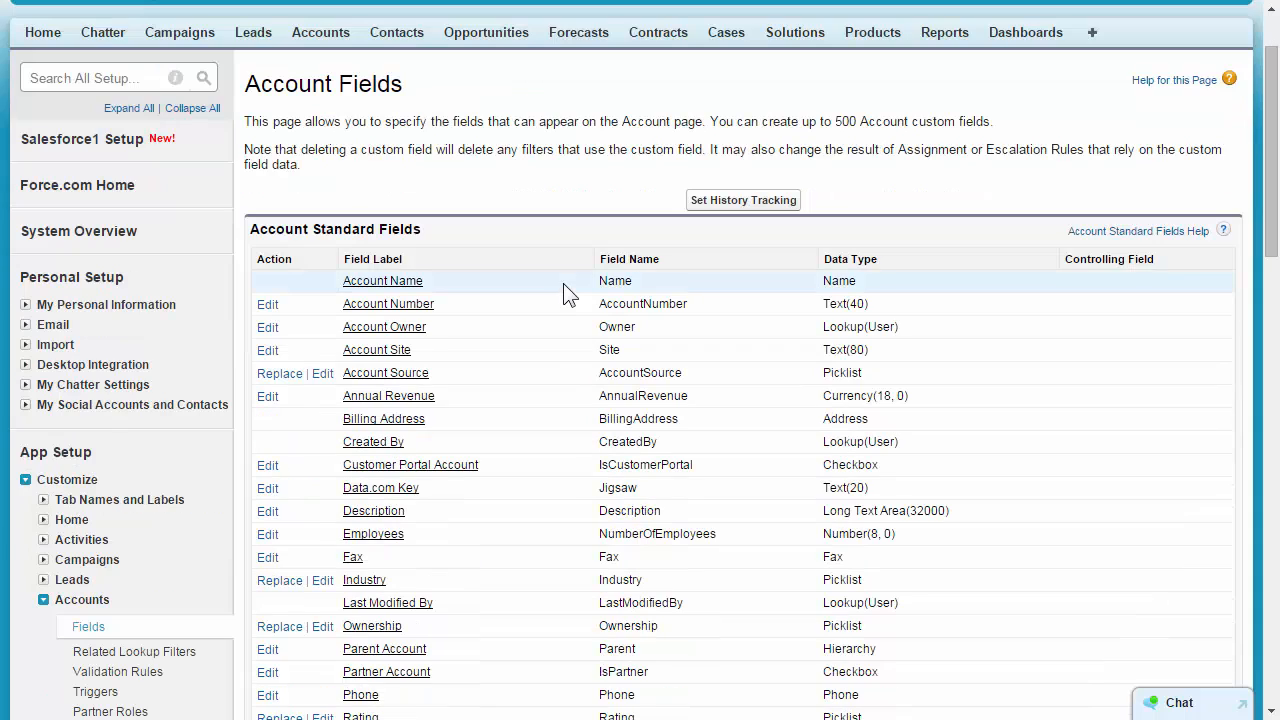
scroll(566, 292, down, 3)
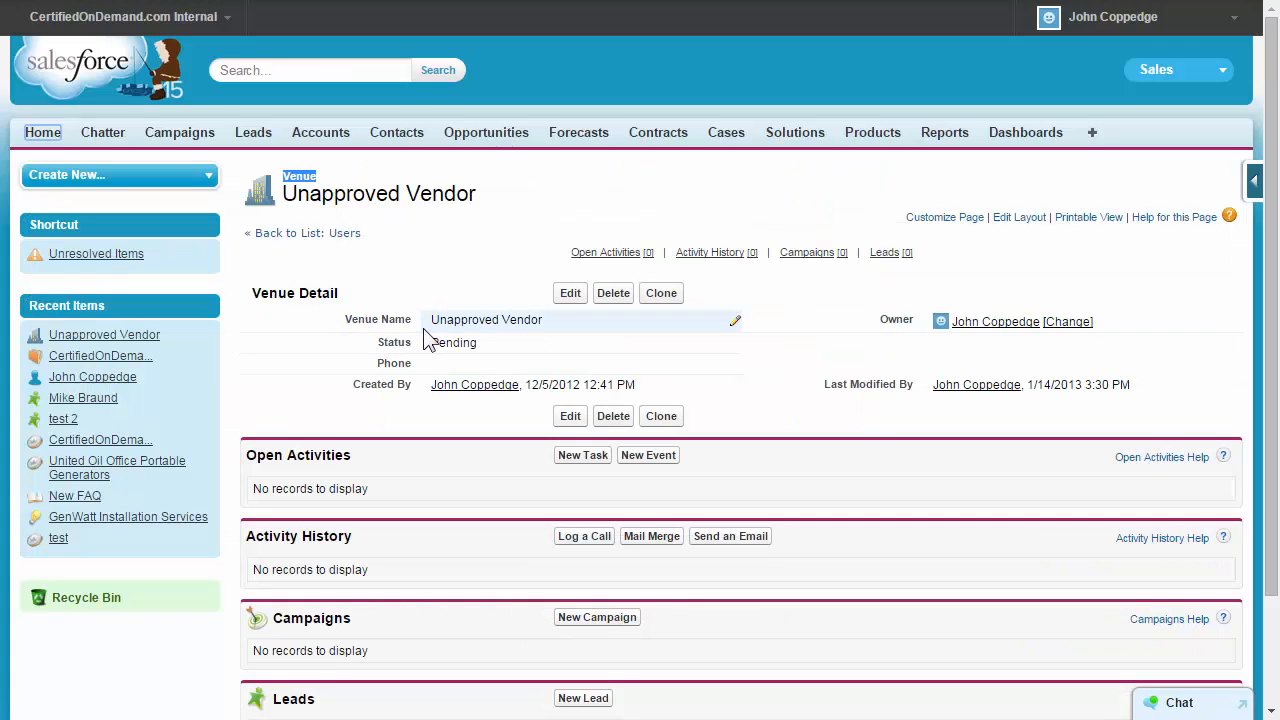
Open the Venue object's field definitions from the Unapproved Vendor record's quick access menu and review its setup location.
click(313, 178)
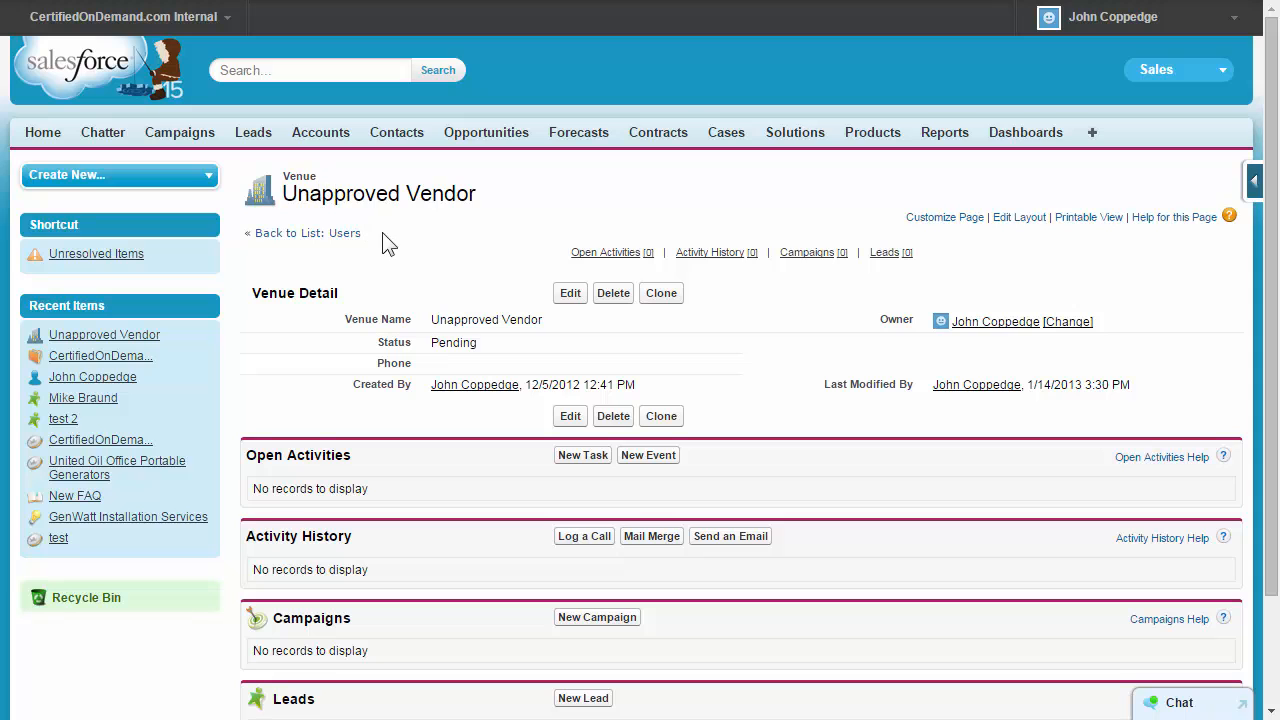
click(1254, 183)
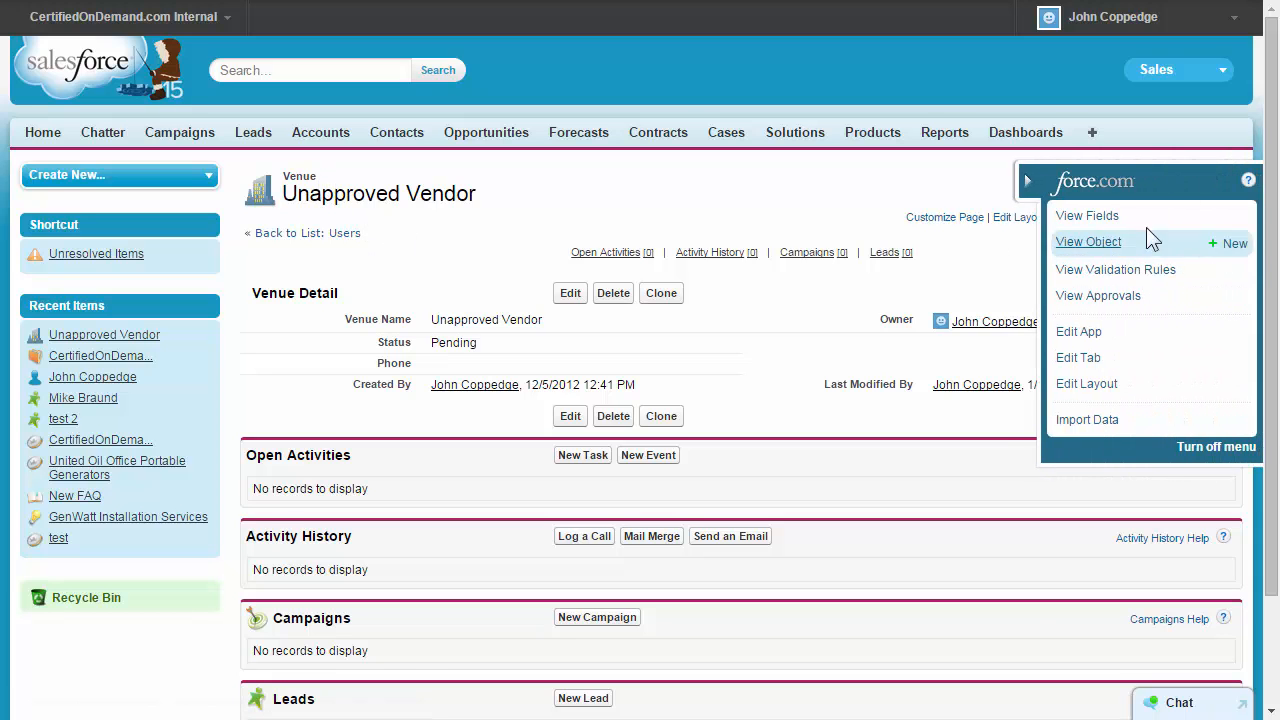
click(1110, 218)
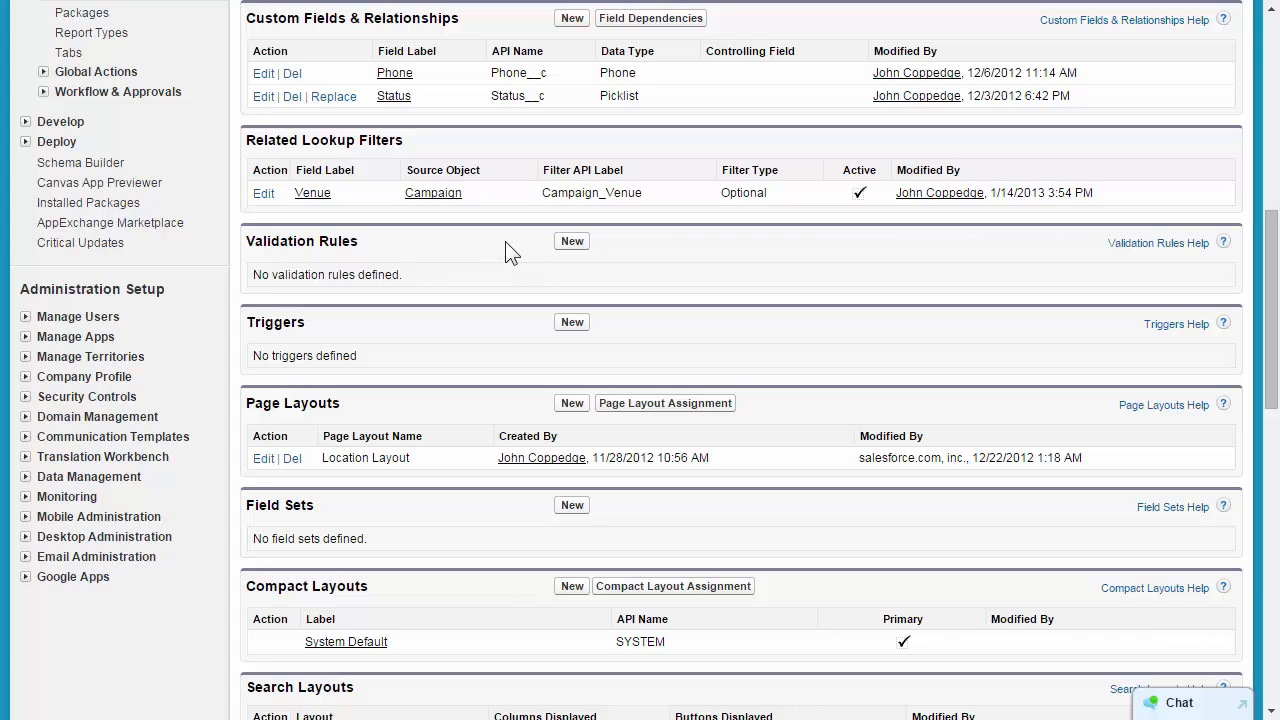
scroll(505, 250, up, 5)
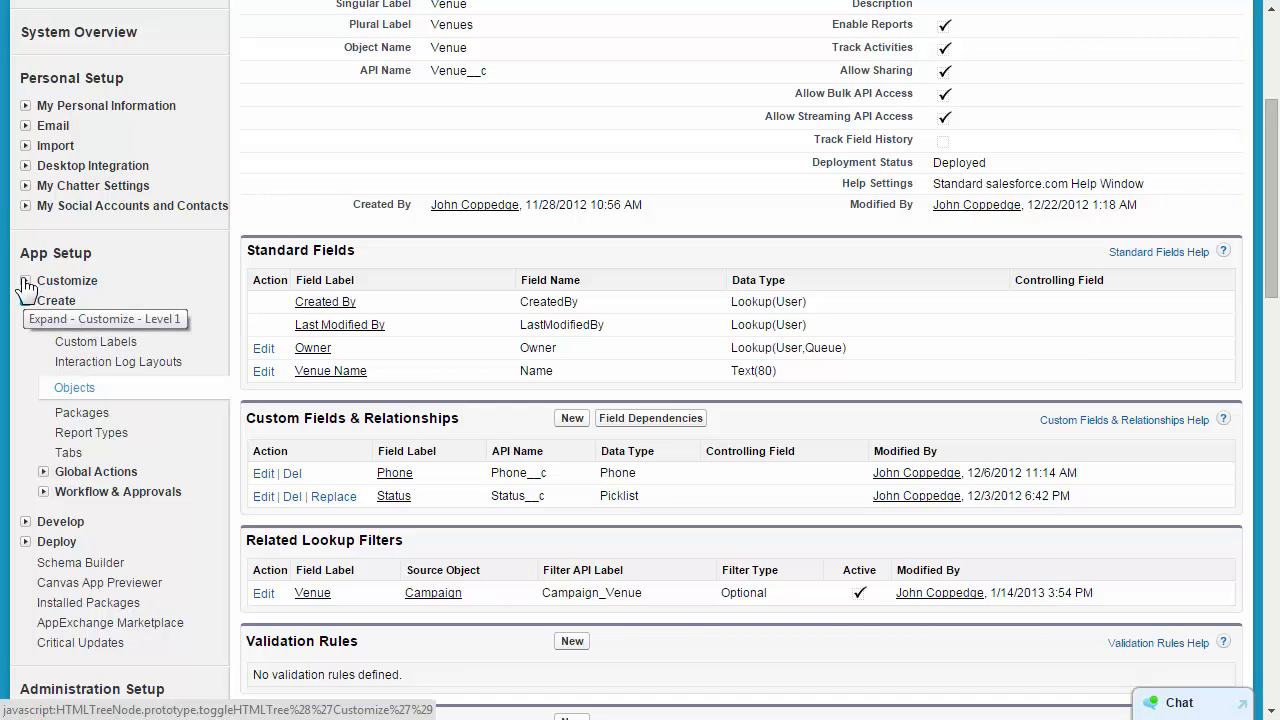
drag(116, 279, 156, 270)
drag(118, 386, 150, 380)
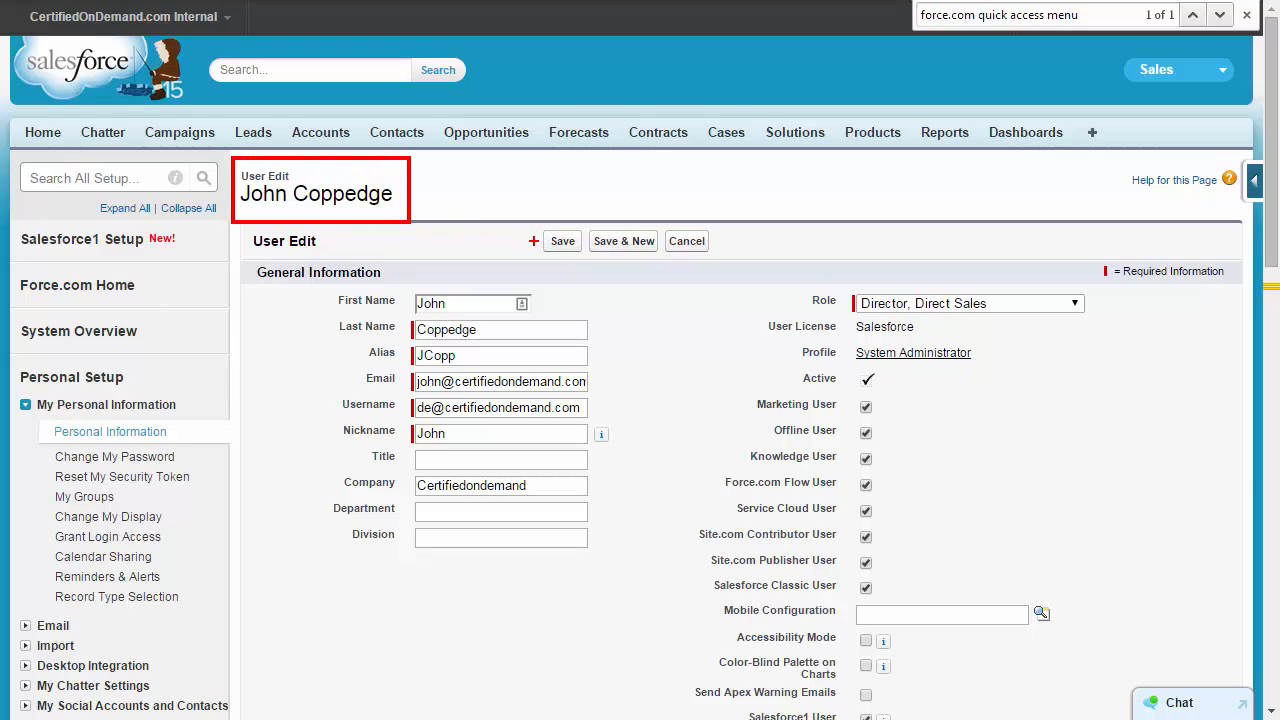
Locate the Force.com Quick Access Menu option on the user's edit page.
scroll(490, 205, down, 3)
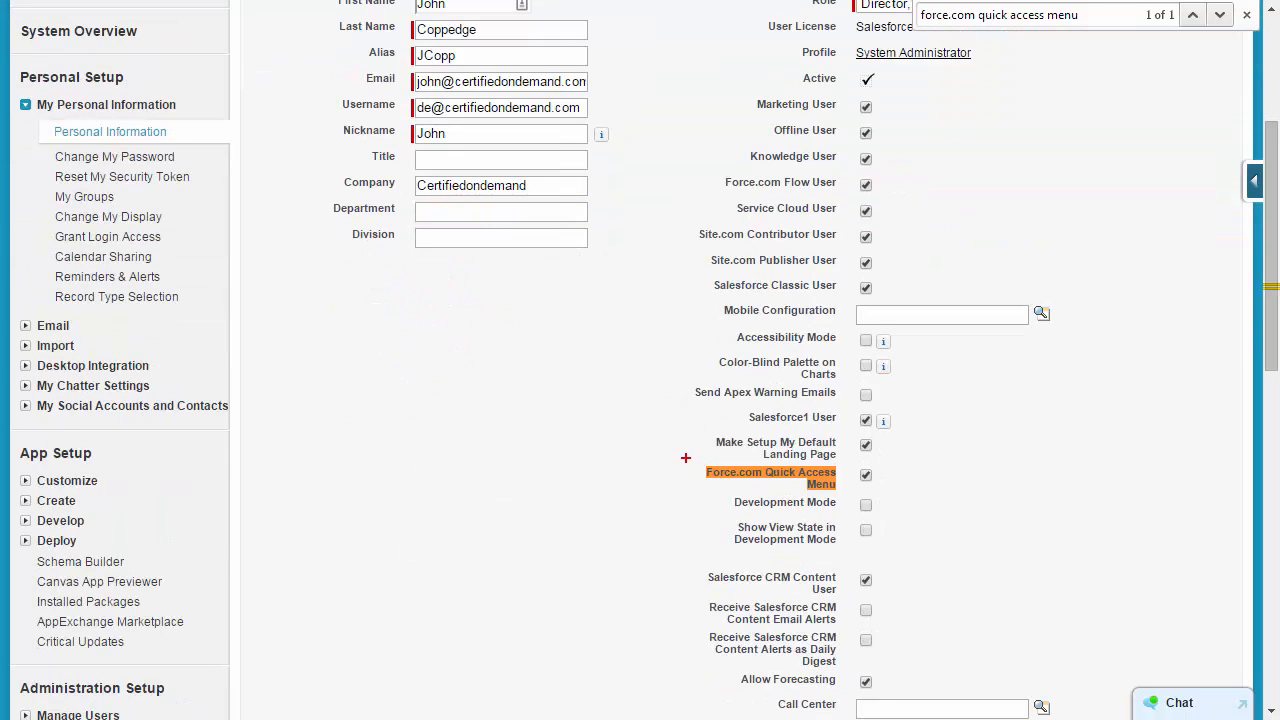
drag(898, 513, 958, 491)
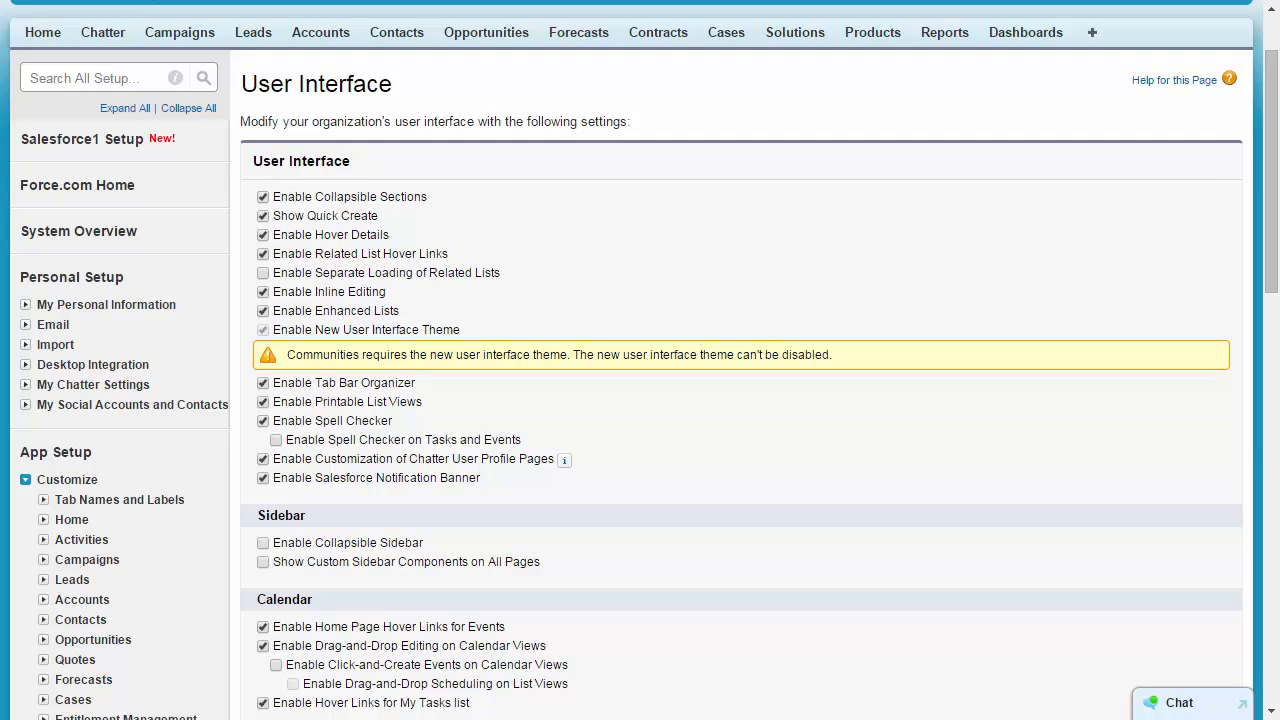
Locate the Enable Advanced Setup Search (Beta) option in the organization's User Interface settings and the page's place under Customize.
scroll(630, 360, down, 4)
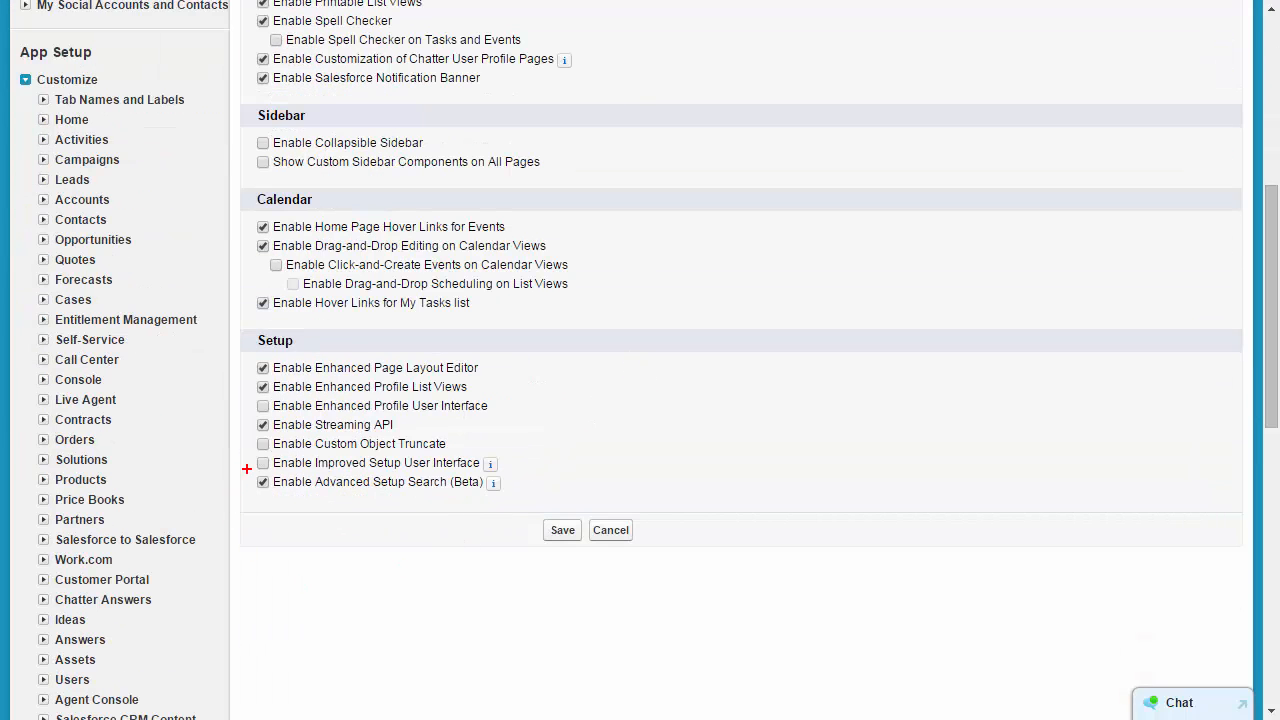
mouse_move(246, 468)
mouse_down()
mouse_move(330, 496)
mouse_move(515, 503)
mouse_up()
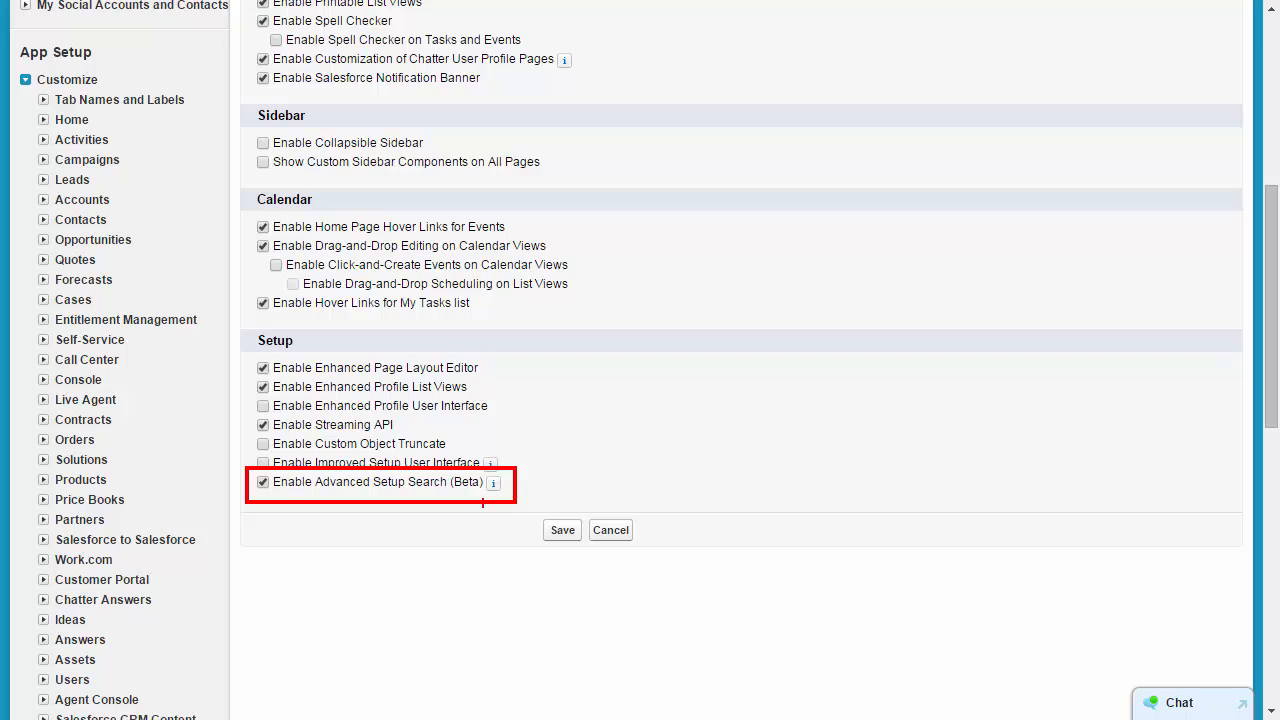
scroll(275, 523, down, 3)
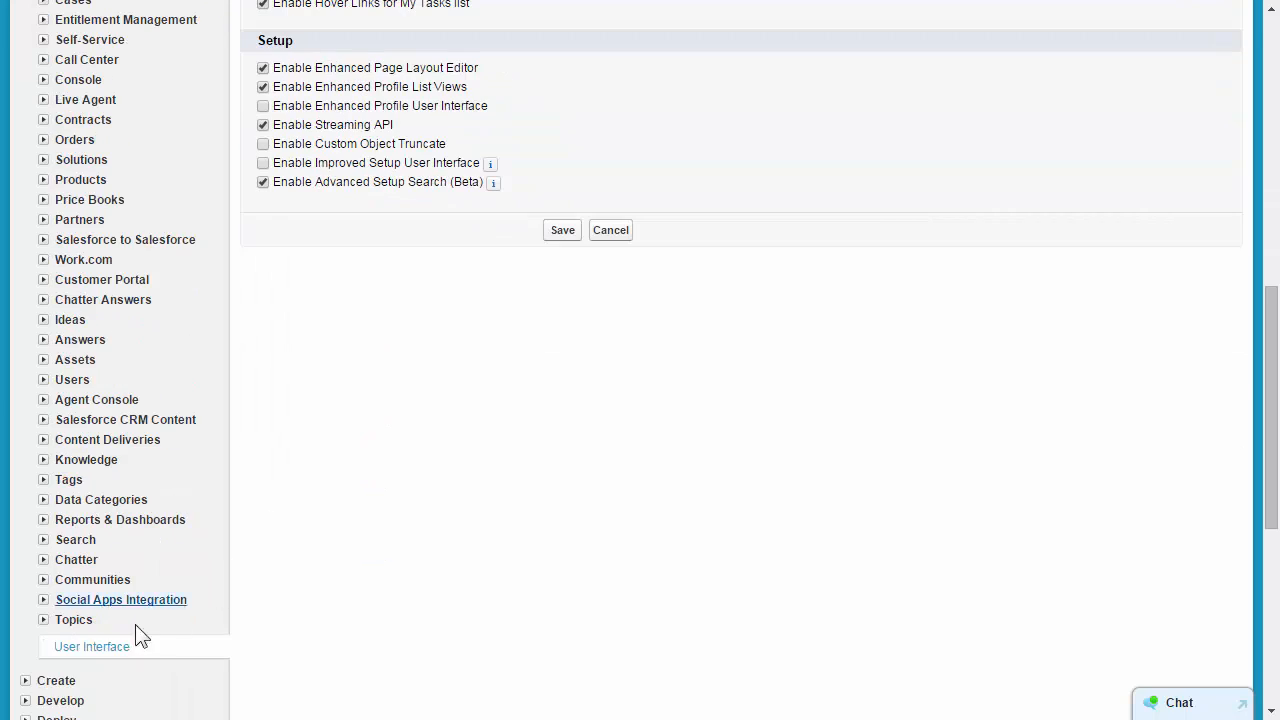
mouse_move(30, 632)
mouse_down()
mouse_move(158, 676)
mouse_move(153, 665)
mouse_up()
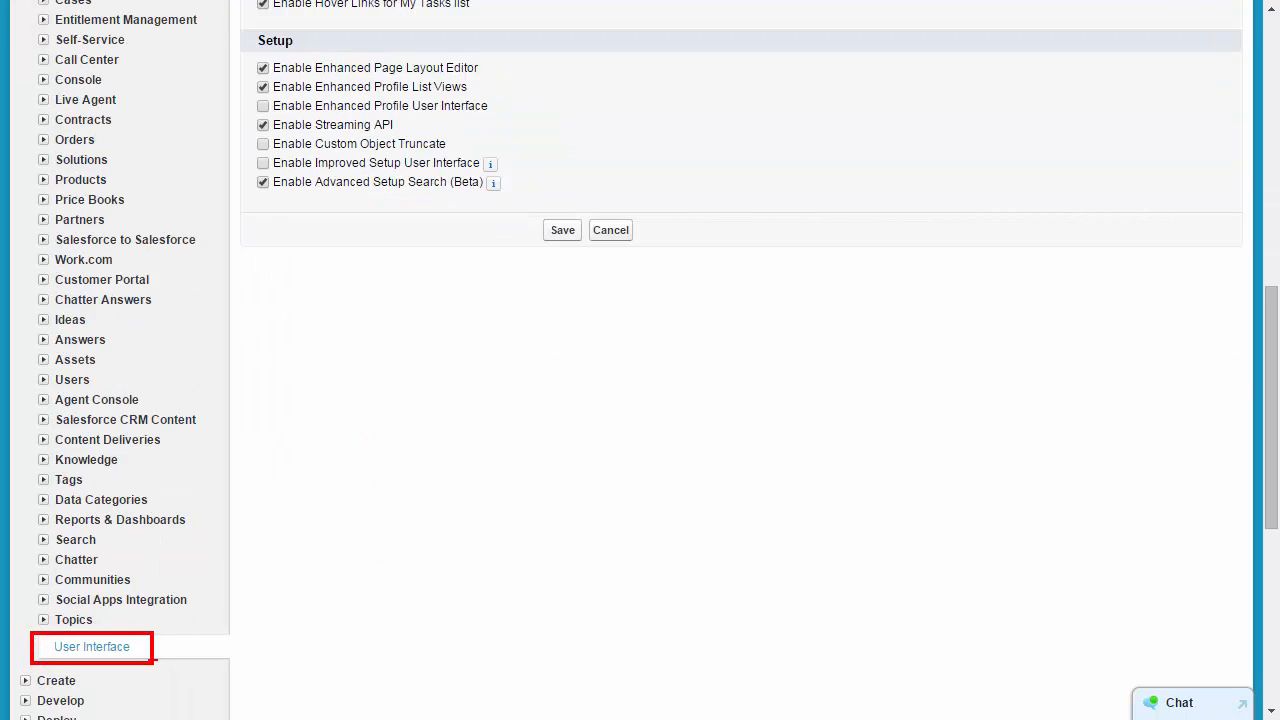
mouse_move(249, 172)
mouse_down()
mouse_move(432, 206)
mouse_move(518, 199)
mouse_up()
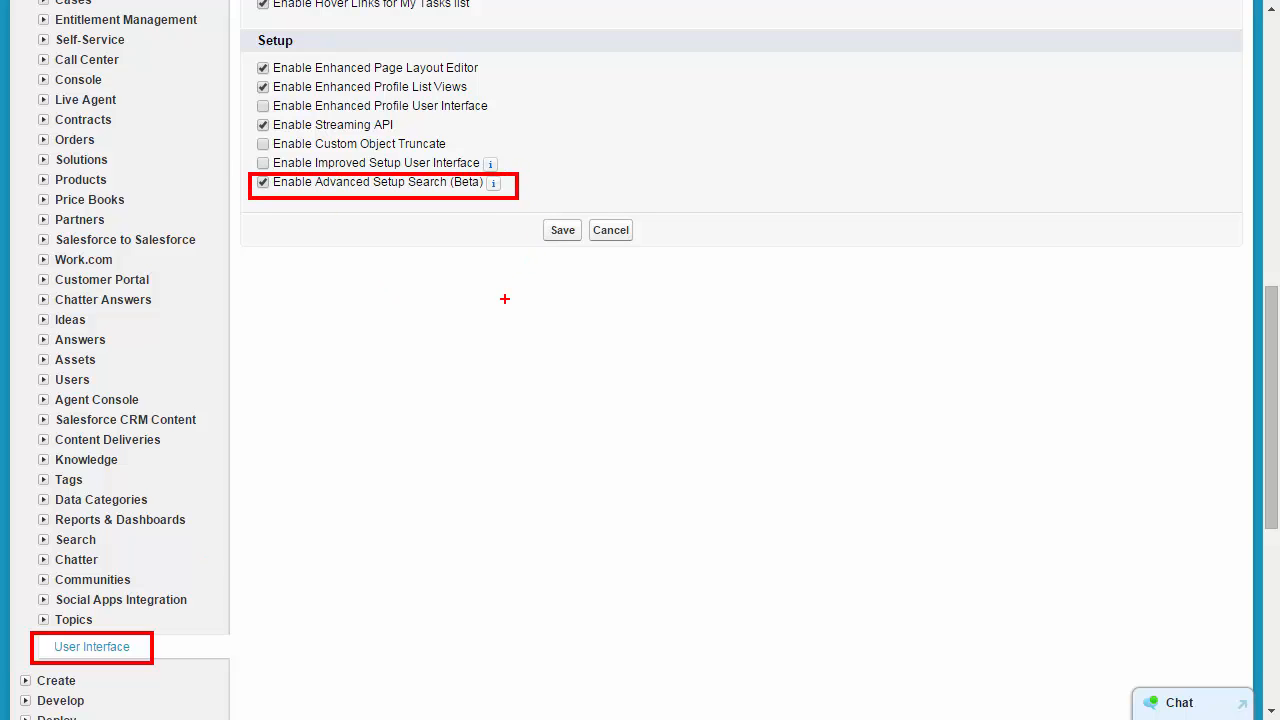
click(496, 181)
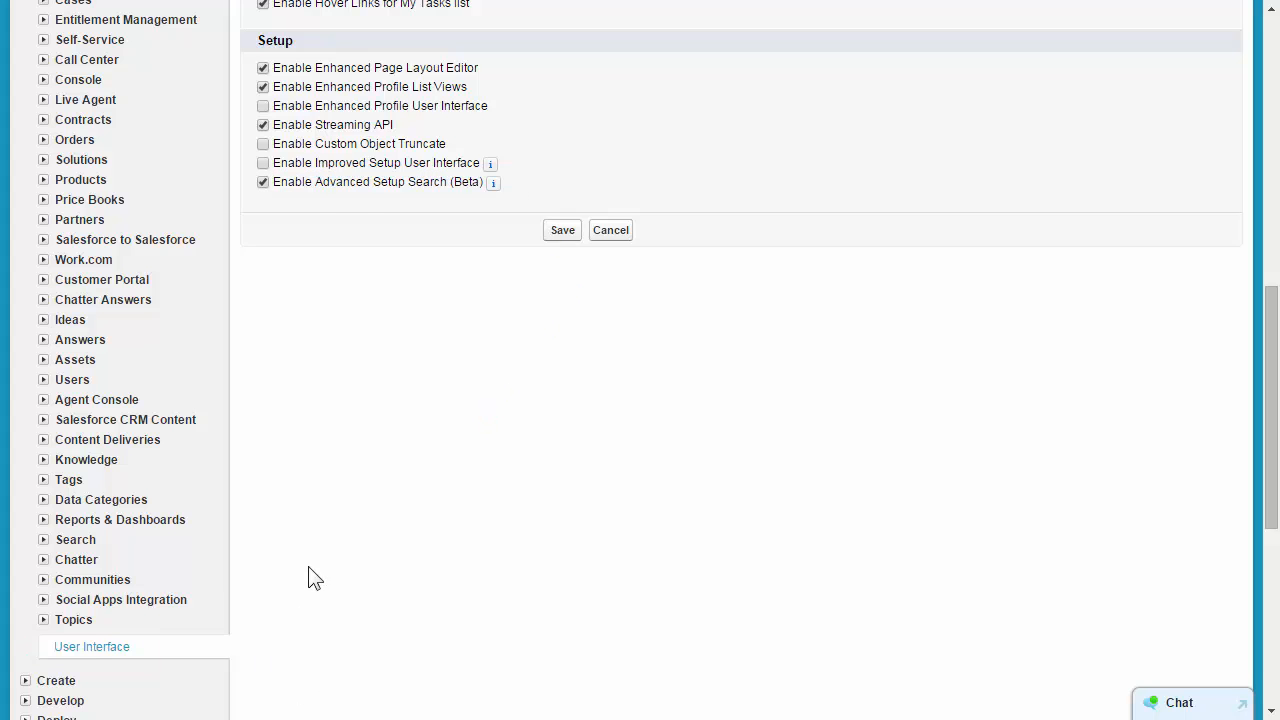
Filter the setup menu with the search term "field".
scroll(314, 577, up, 10)
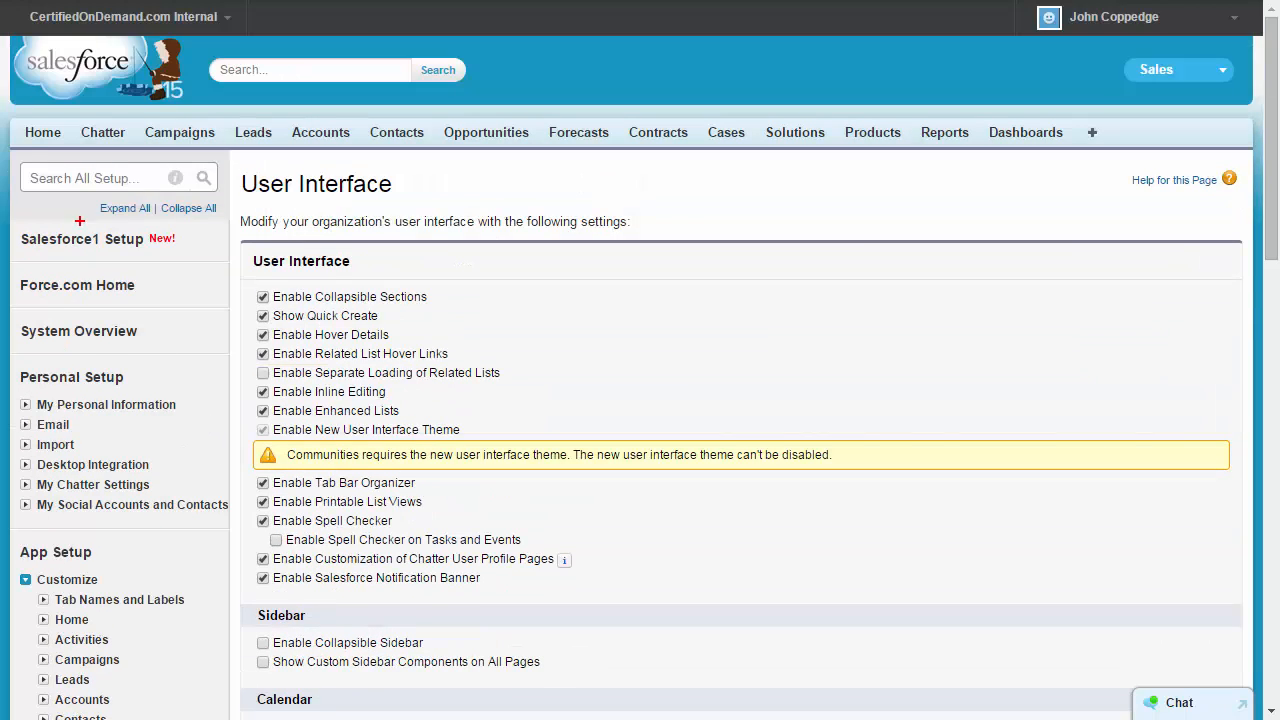
mouse_move(13, 152)
mouse_down()
mouse_move(165, 197)
mouse_move(226, 200)
mouse_up()
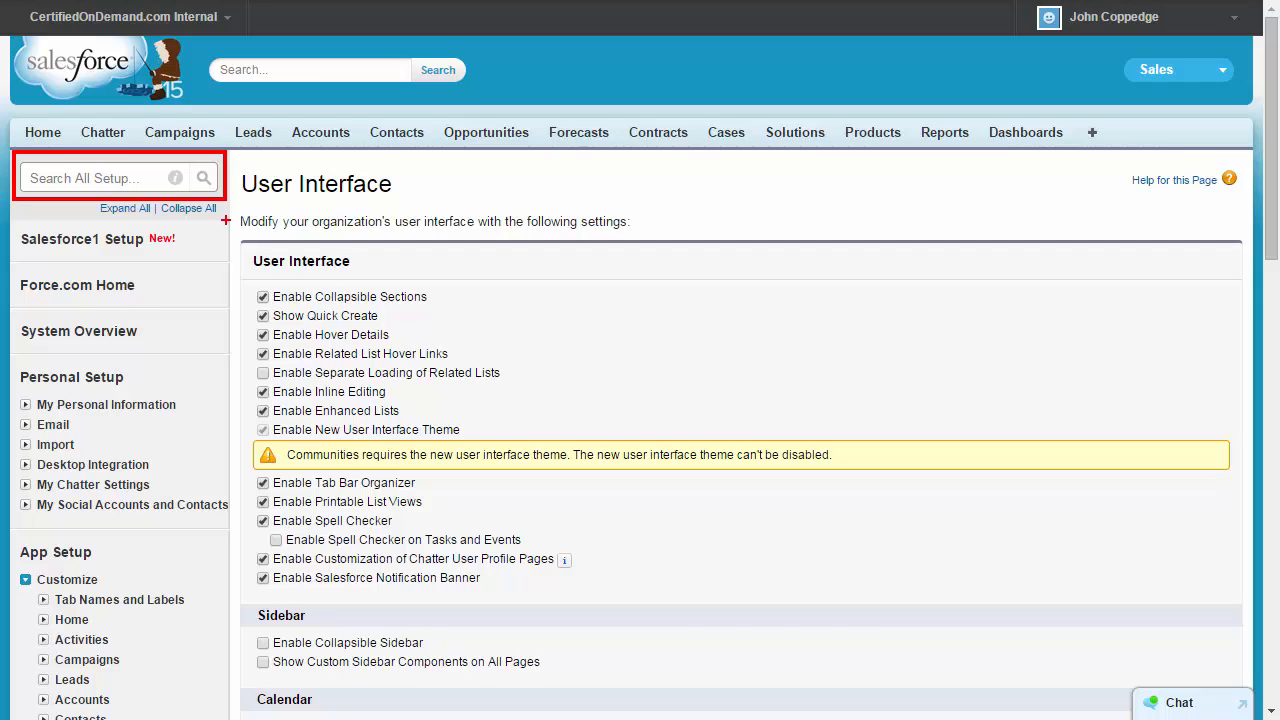
click(102, 180)
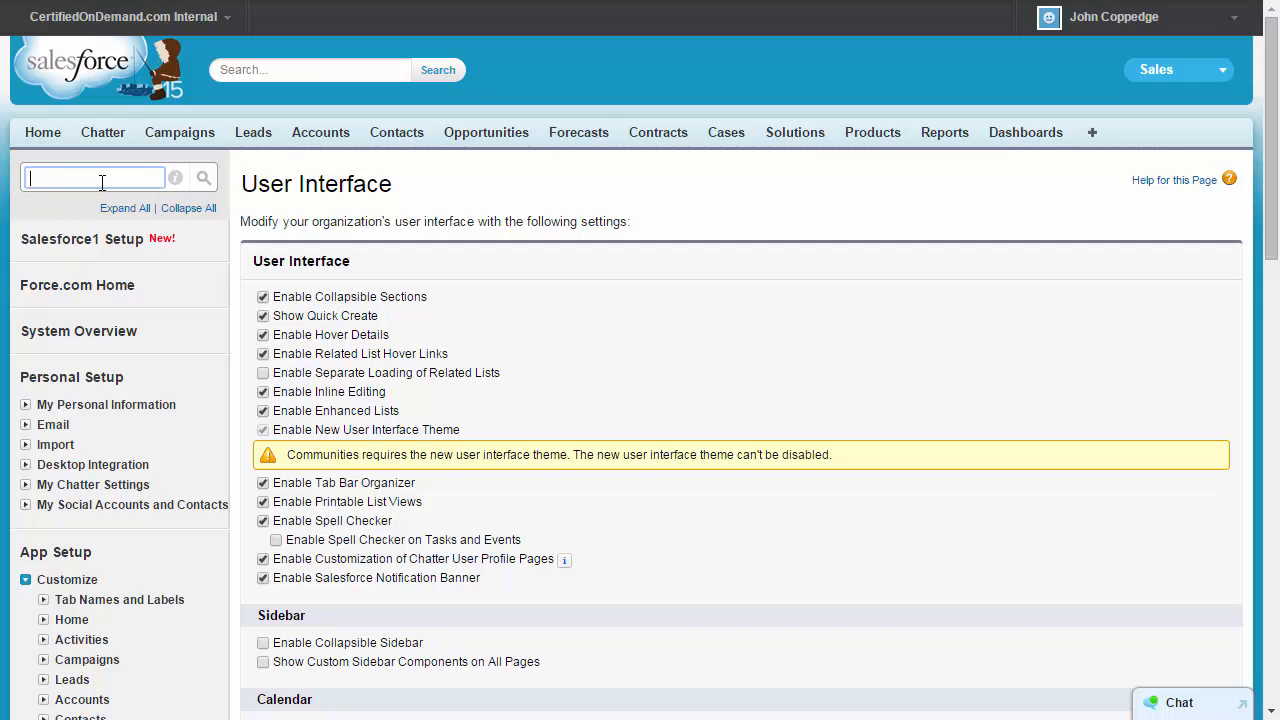
text(field)
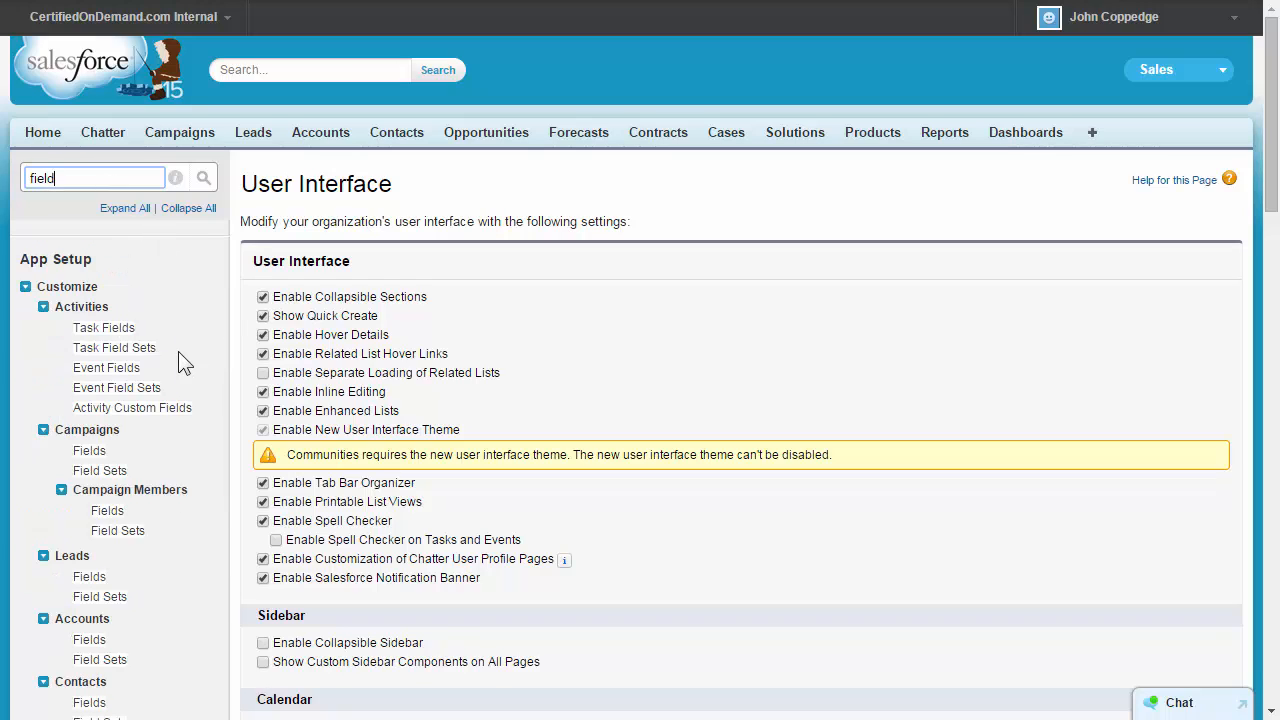
Run an advanced setup search for "test".
key(ctrl+a)
text(test)
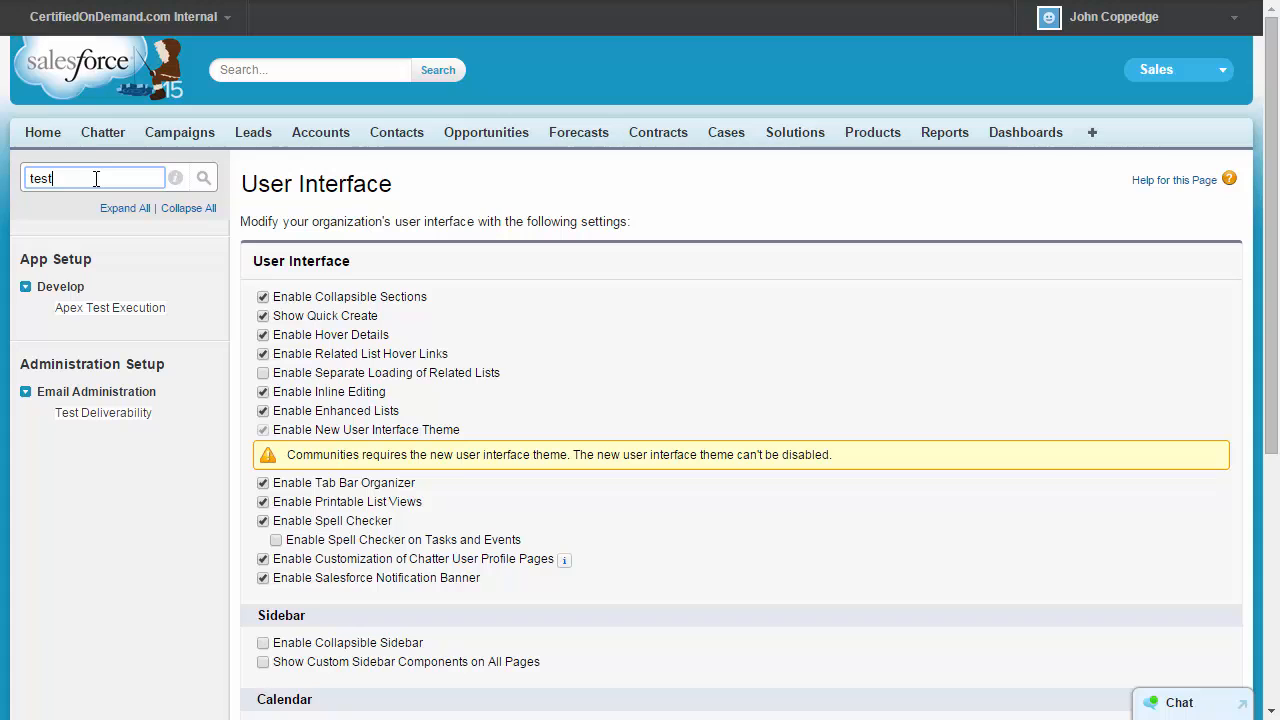
key(Return)
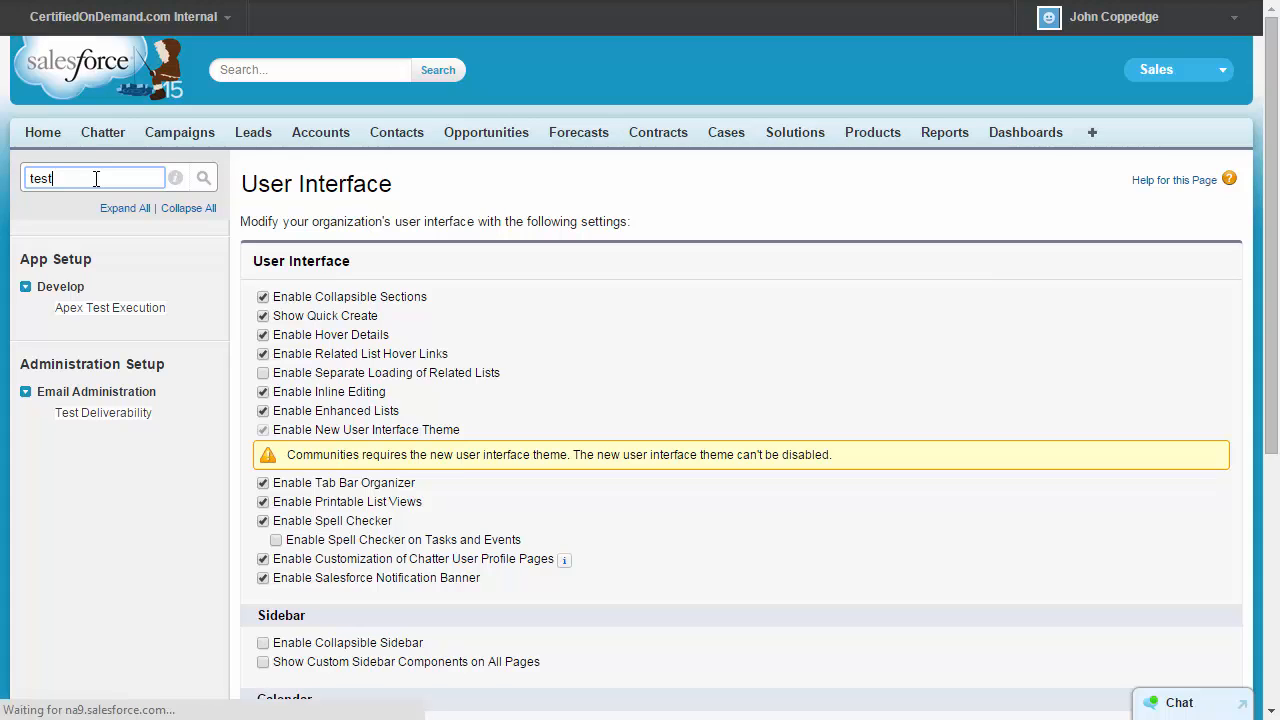